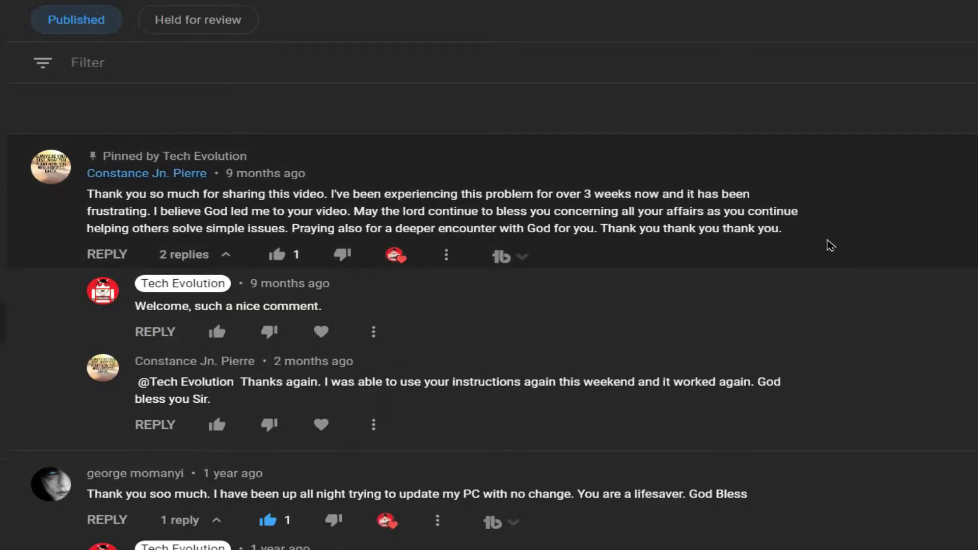
{"action": "scroll", "coordinate": [831, 245], "scroll_direction": "down", "scroll_amount": 3}
{"action": "scroll", "coordinate": [830, 246], "scroll_direction": "down", "scroll_amount": 3}
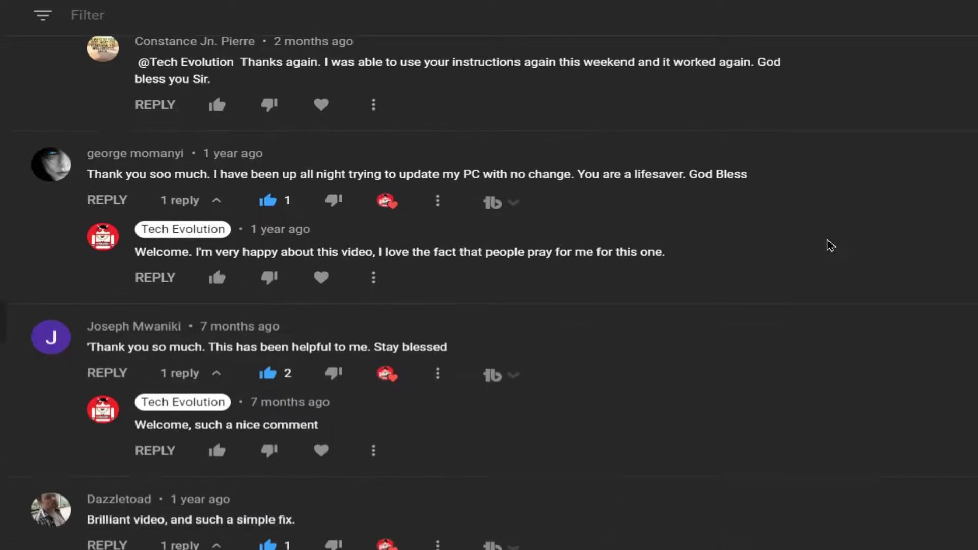
{"action": "scroll", "coordinate": [831, 245], "scroll_direction": "down", "scroll_amount": 2}
{"action": "scroll", "coordinate": [830, 245], "scroll_direction": "down", "scroll_amount": 2}
{"action": "scroll", "coordinate": [831, 245], "scroll_direction": "down", "scroll_amount": 2}
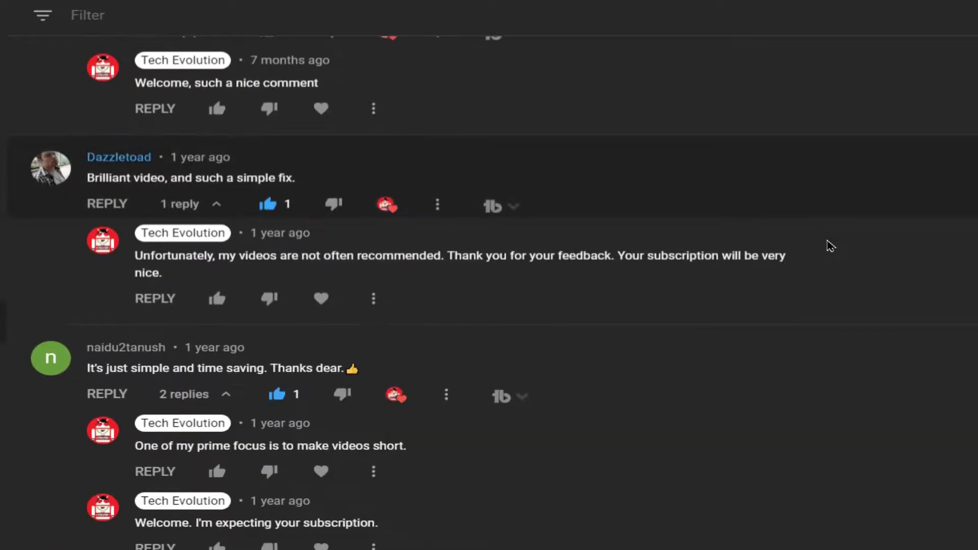
{"action": "scroll", "coordinate": [831, 245], "scroll_direction": "down", "scroll_amount": 2}
{"action": "scroll", "coordinate": [831, 245], "scroll_direction": "down", "scroll_amount": 2}
{"action": "scroll", "coordinate": [831, 246], "scroll_direction": "down", "scroll_amount": 1}
{"action": "scroll", "coordinate": [830, 246], "scroll_direction": "down", "scroll_amount": 1}
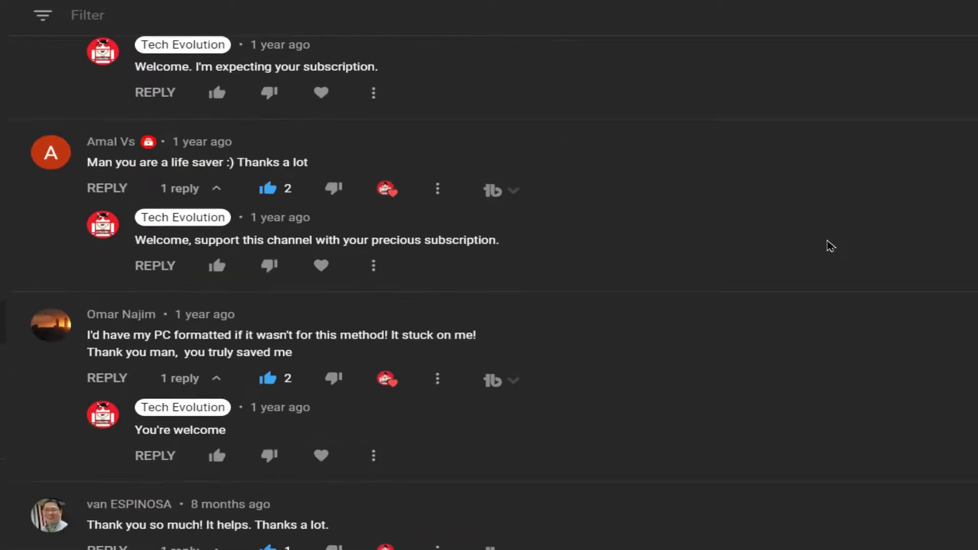
{"action": "scroll", "coordinate": [830, 245], "scroll_direction": "down", "scroll_amount": 2}
{"action": "scroll", "coordinate": [830, 245], "scroll_direction": "down", "scroll_amount": 2}
{"action": "scroll", "coordinate": [831, 245], "scroll_direction": "down", "scroll_amount": 2}
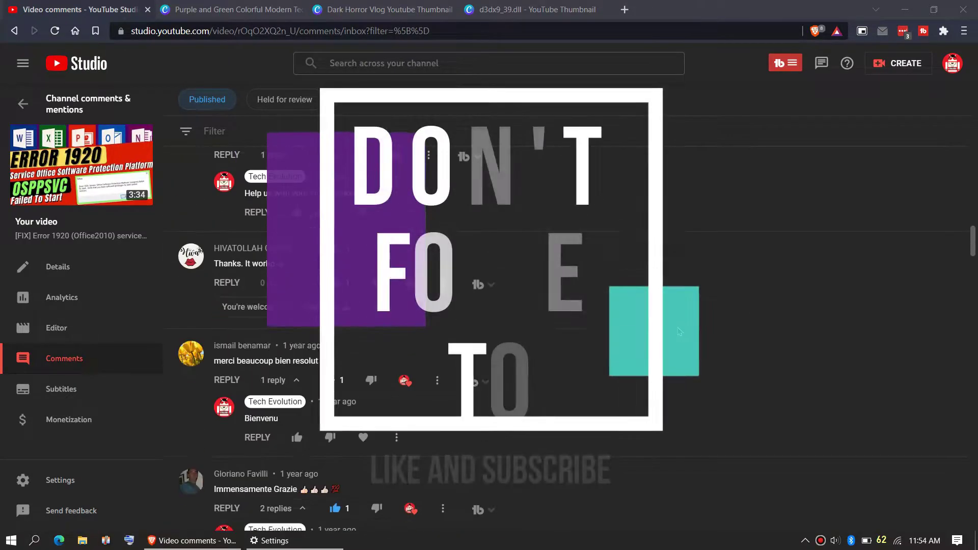
{"action": "scroll", "coordinate": [680, 331], "scroll_direction": "down", "scroll_amount": 3}
{"action": "scroll", "coordinate": [680, 331], "scroll_direction": "down", "scroll_amount": 3}
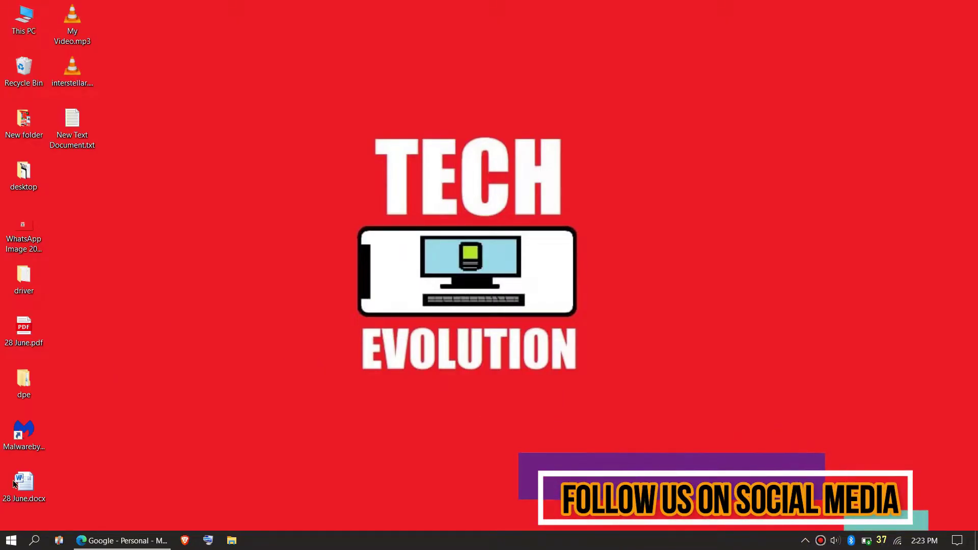
Step: Return to Edge and open DLL-files.com's d3dx9_30.dll page listing its 64-bit and 32-bit versions
{"action": "left_click", "coordinate": [122, 540]}
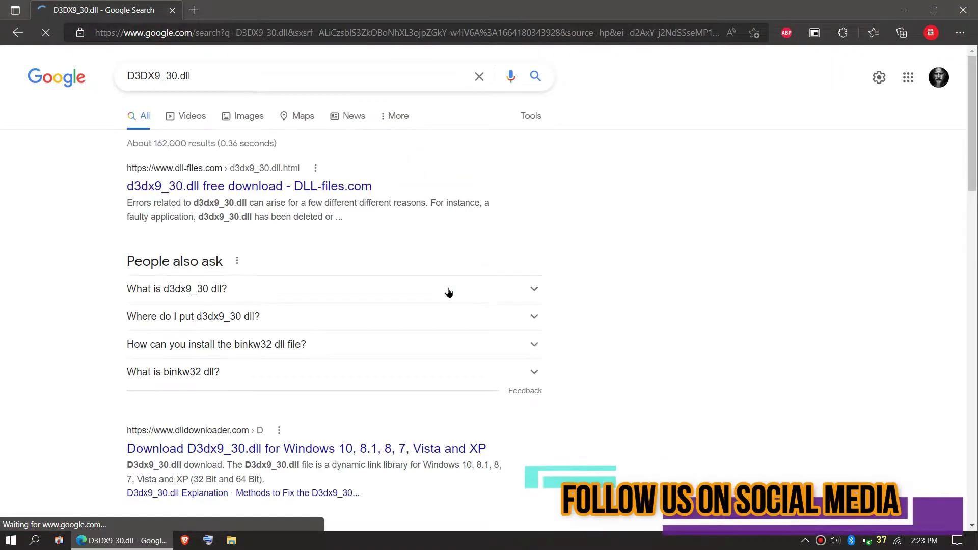
{"action": "scroll", "coordinate": [449, 293], "scroll_direction": "down", "scroll_amount": 5}
{"action": "scroll", "coordinate": [352, 293], "scroll_direction": "down", "scroll_amount": 5}
{"action": "scroll", "coordinate": [352, 292], "scroll_direction": "down", "scroll_amount": 5}
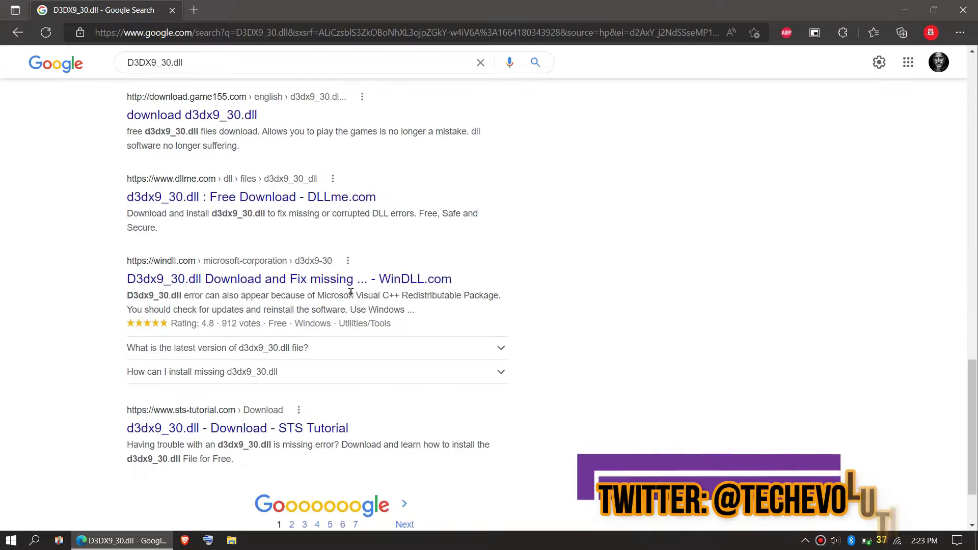
{"action": "scroll", "coordinate": [350, 293], "scroll_direction": "up", "scroll_amount": 3}
{"action": "scroll", "coordinate": [350, 292], "scroll_direction": "up", "scroll_amount": 5}
{"action": "scroll", "coordinate": [306, 259], "scroll_direction": "up", "scroll_amount": 5}
{"action": "left_click", "coordinate": [269, 186]}
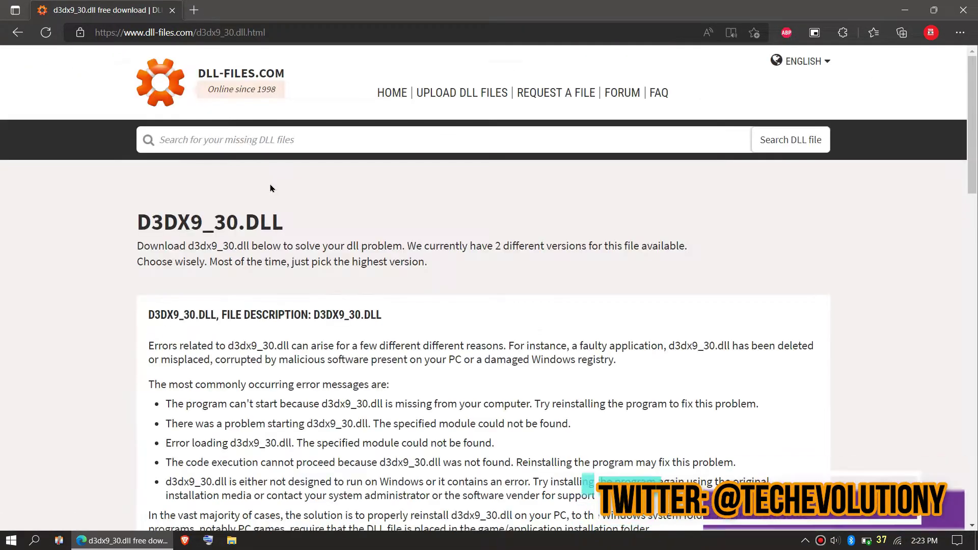
{"action": "scroll", "coordinate": [279, 191], "scroll_direction": "down", "scroll_amount": 5}
{"action": "scroll", "coordinate": [279, 192], "scroll_direction": "down", "scroll_amount": 4}
{"action": "scroll", "coordinate": [288, 196], "scroll_direction": "down", "scroll_amount": 5}
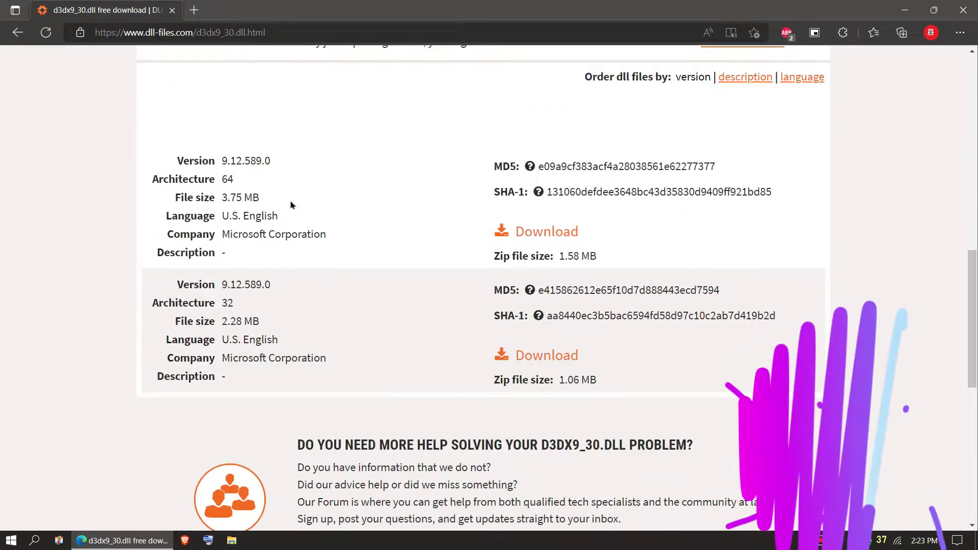
{"action": "scroll", "coordinate": [288, 196], "scroll_direction": "down", "scroll_amount": 1}
{"action": "left_click_drag", "start_coordinate": [252, 119], "coordinate": [214, 341]}
Step: Launch System Information and check System Type, confirming an x64-based PC
{"action": "key", "text": "super"}
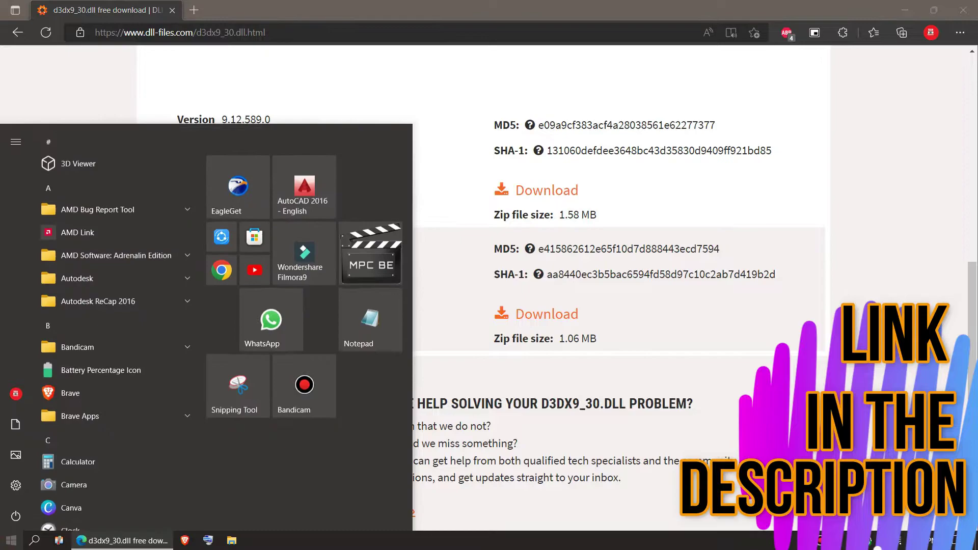
{"action": "type", "text": "sys"}
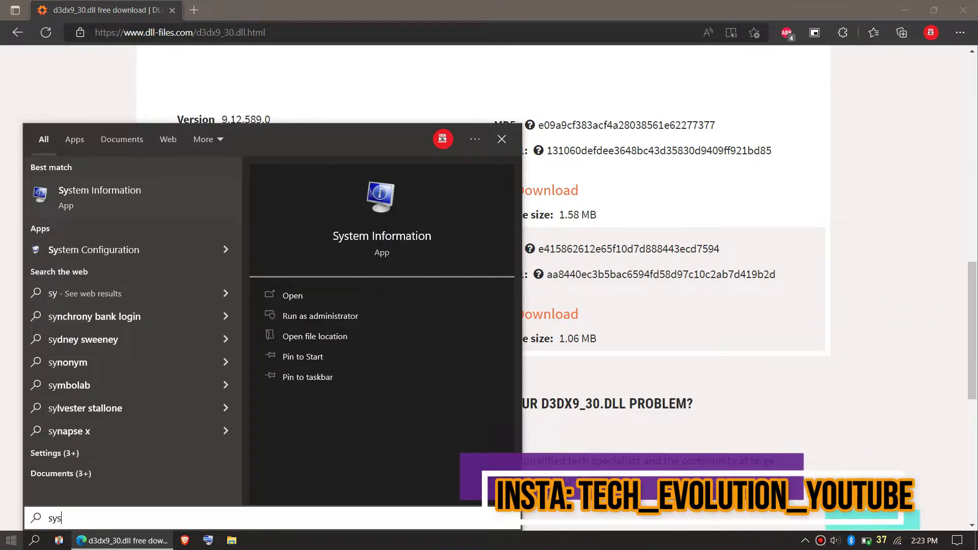
{"action": "left_click", "coordinate": [94, 194]}
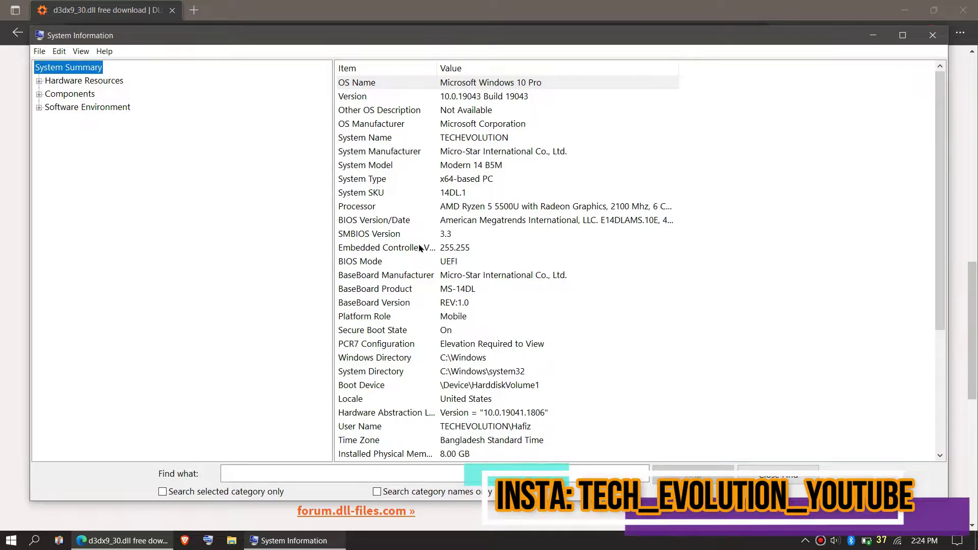
{"action": "left_click", "coordinate": [489, 180]}
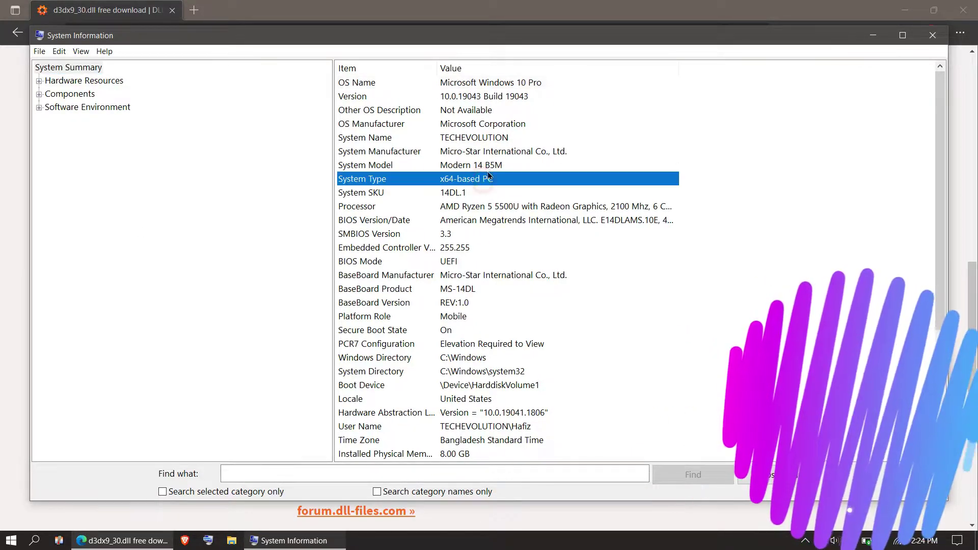
{"action": "left_click", "coordinate": [484, 95]}
Step: Download the 64-bit d3dx9_30.zip through EagleGet and open the finished archive
{"action": "left_click", "coordinate": [874, 35]}
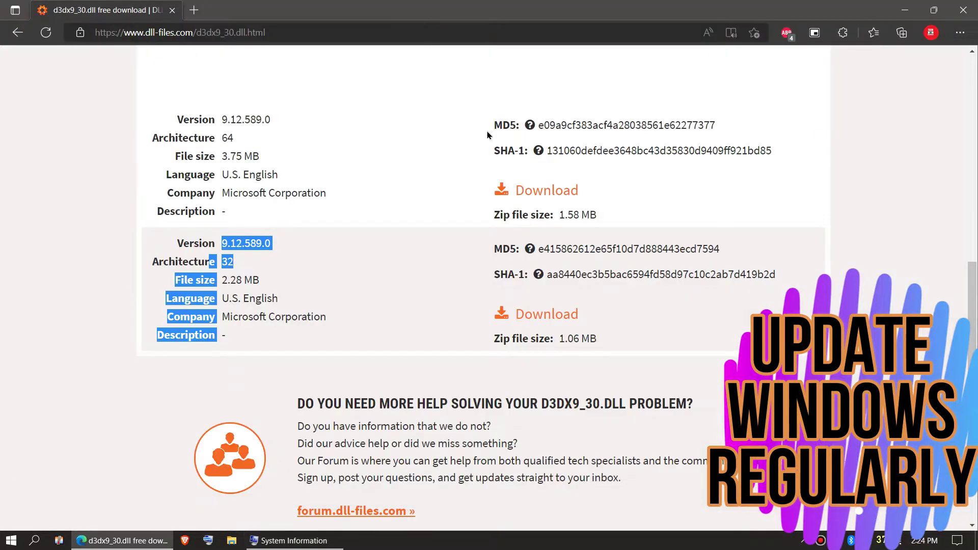
{"action": "left_click", "coordinate": [547, 191]}
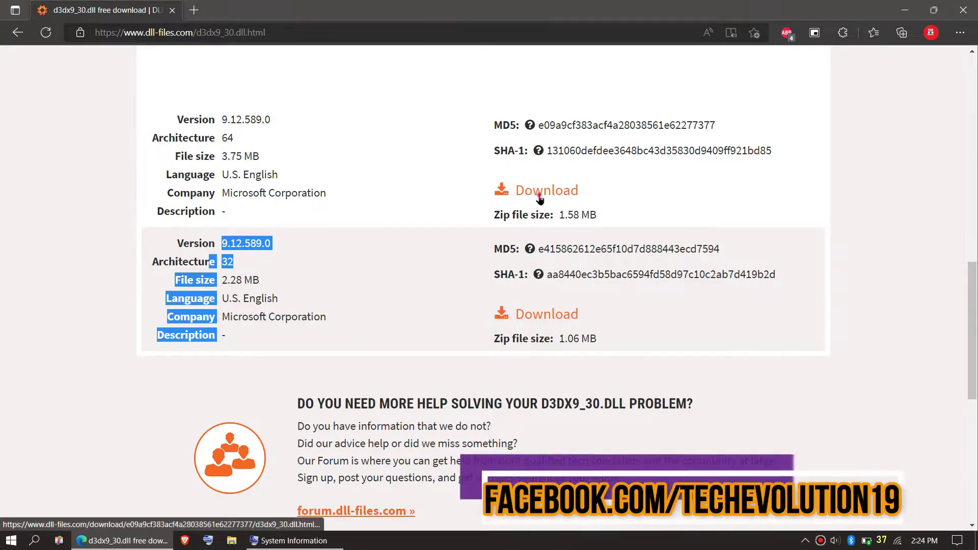
{"action": "scroll", "coordinate": [539, 199], "scroll_direction": "down", "scroll_amount": 3}
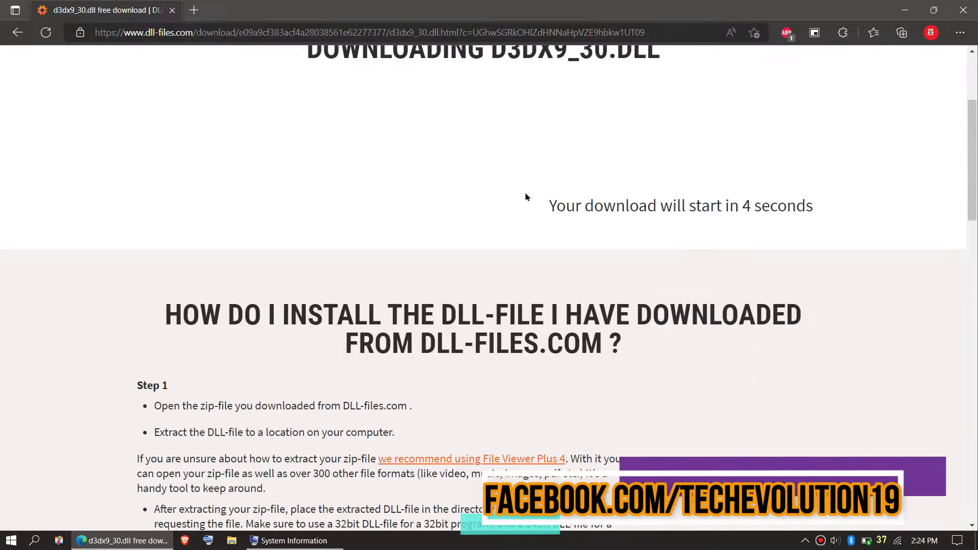
{"action": "scroll", "coordinate": [539, 200], "scroll_direction": "down", "scroll_amount": 3}
{"action": "scroll", "coordinate": [540, 200], "scroll_direction": "down", "scroll_amount": 1}
{"action": "scroll", "coordinate": [526, 193], "scroll_direction": "down", "scroll_amount": 5}
{"action": "scroll", "coordinate": [526, 193], "scroll_direction": "down", "scroll_amount": 3}
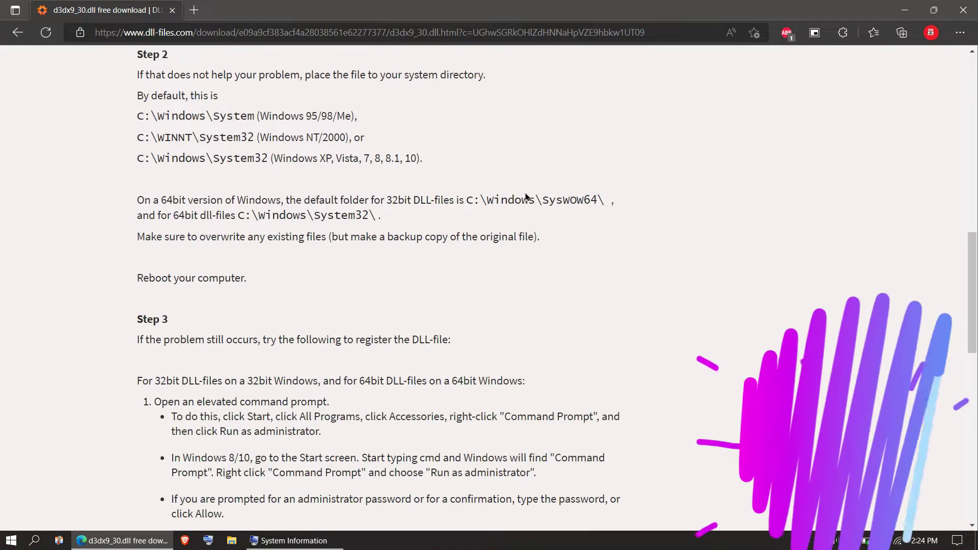
{"action": "scroll", "coordinate": [526, 195], "scroll_direction": "down", "scroll_amount": 1}
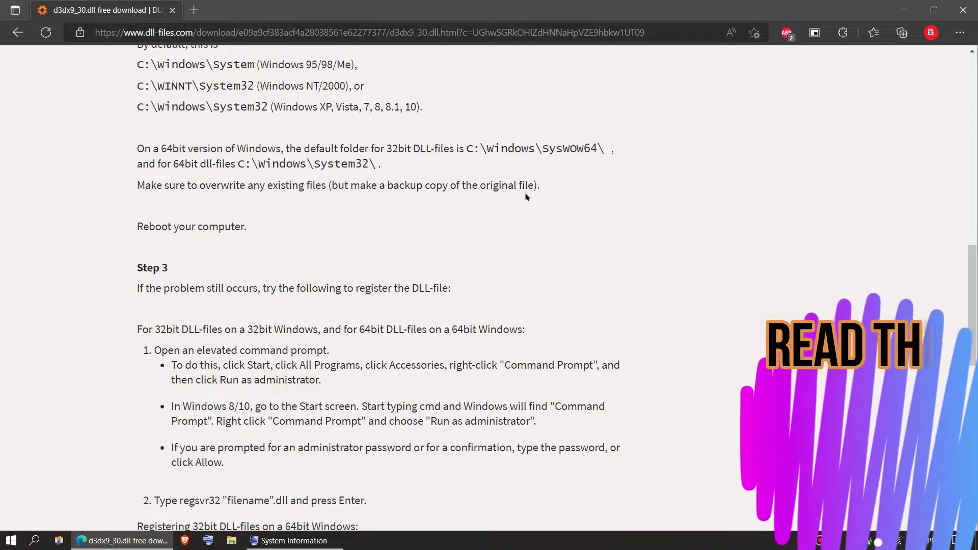
{"action": "scroll", "coordinate": [526, 196], "scroll_direction": "down", "scroll_amount": 4}
{"action": "scroll", "coordinate": [526, 197], "scroll_direction": "down", "scroll_amount": 3}
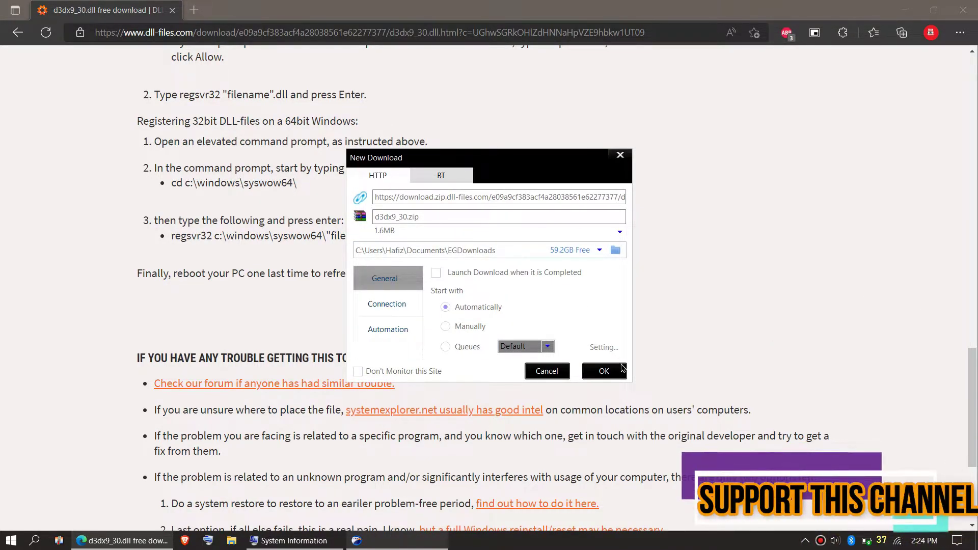
{"action": "left_click", "coordinate": [606, 372]}
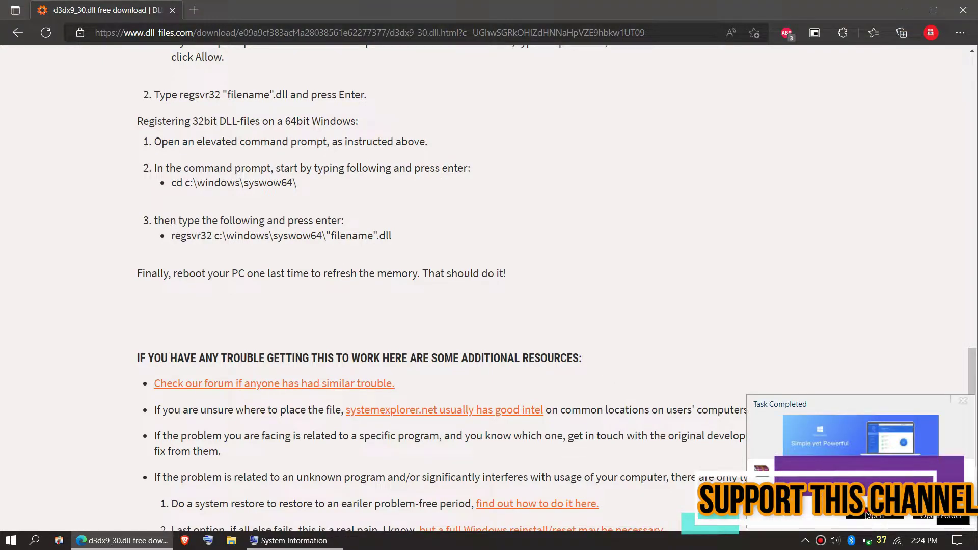
{"action": "left_click", "coordinate": [874, 514]}
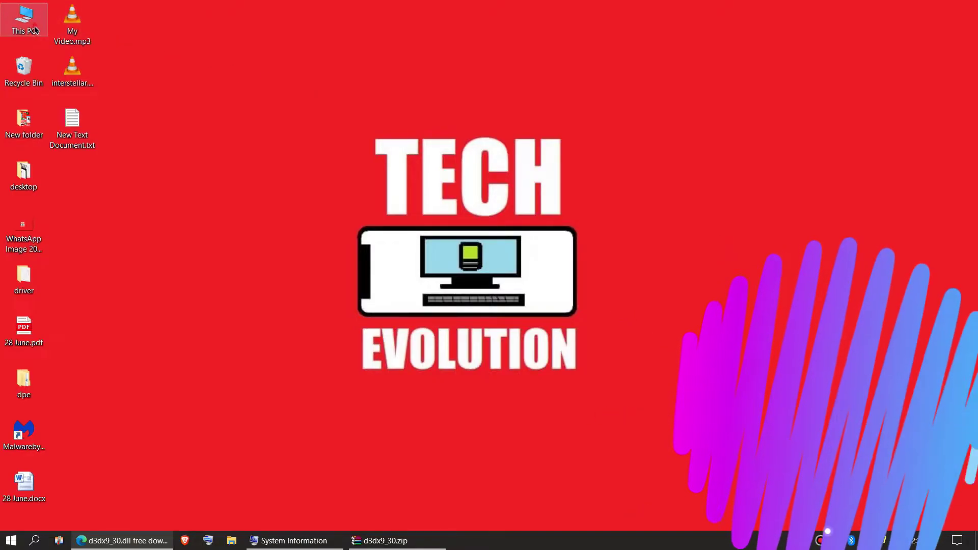
Step: Navigate from This PC through Local Disk (C:) and Windows into System32
{"action": "double_click", "coordinate": [35, 30]}
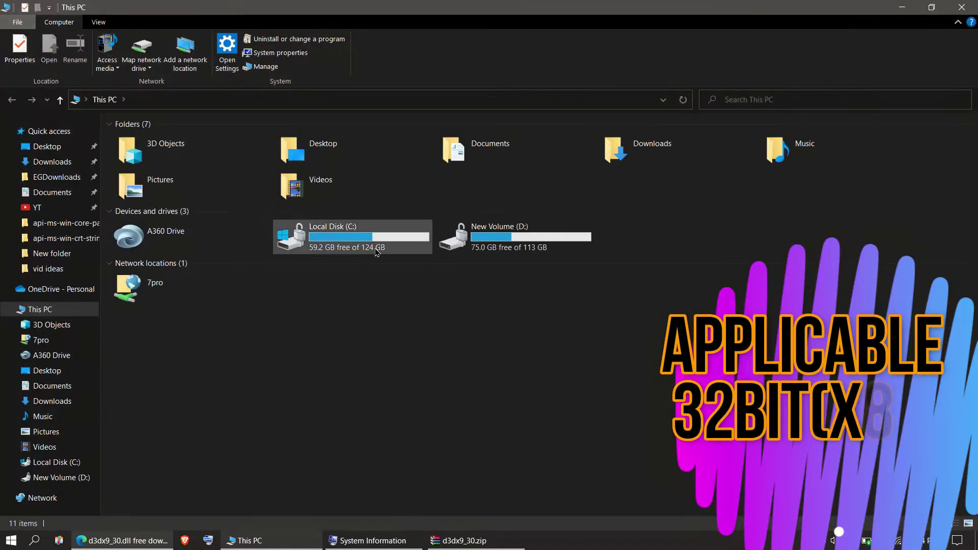
{"action": "double_click", "coordinate": [340, 241]}
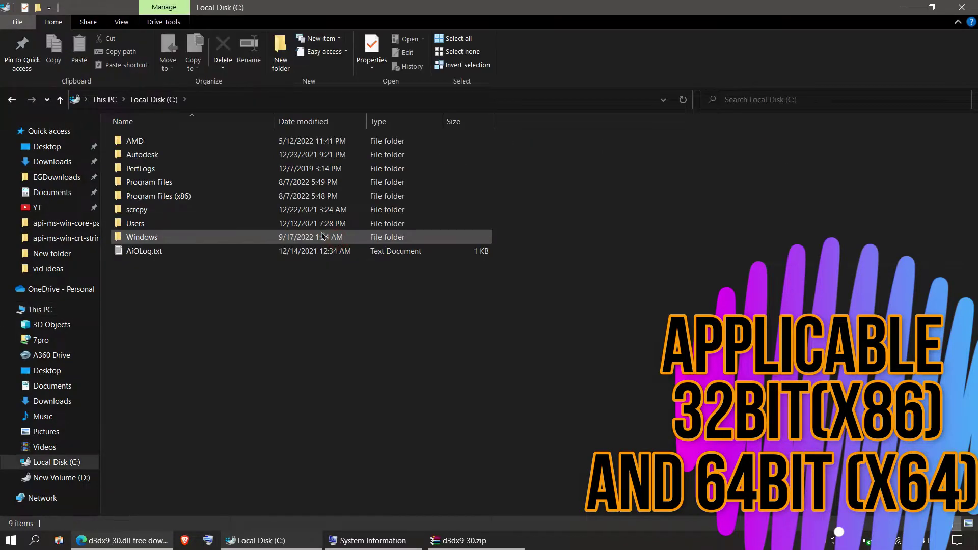
{"action": "double_click", "coordinate": [177, 235]}
{"action": "scroll", "coordinate": [337, 387], "scroll_direction": "down", "scroll_amount": 10}
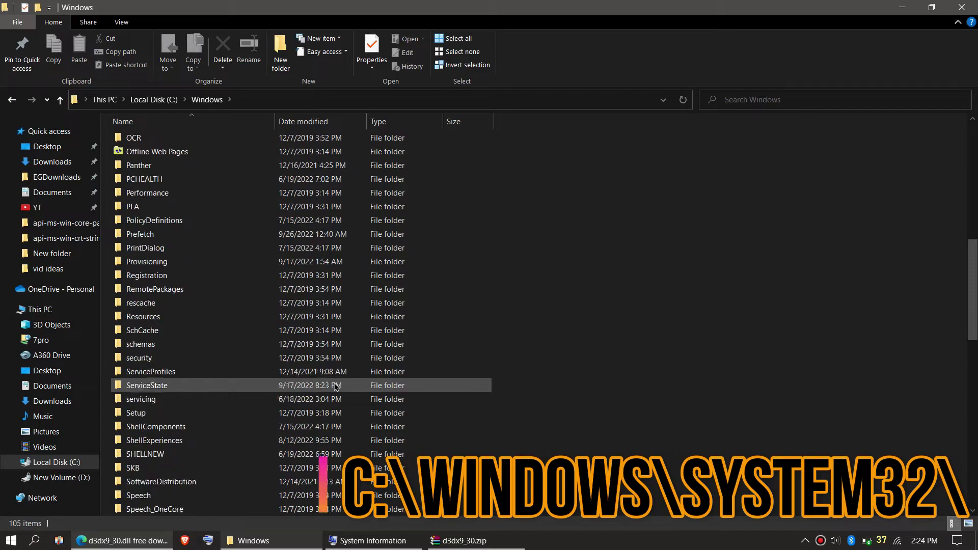
{"action": "scroll", "coordinate": [336, 387], "scroll_direction": "down", "scroll_amount": 4}
{"action": "left_click", "coordinate": [215, 414]}
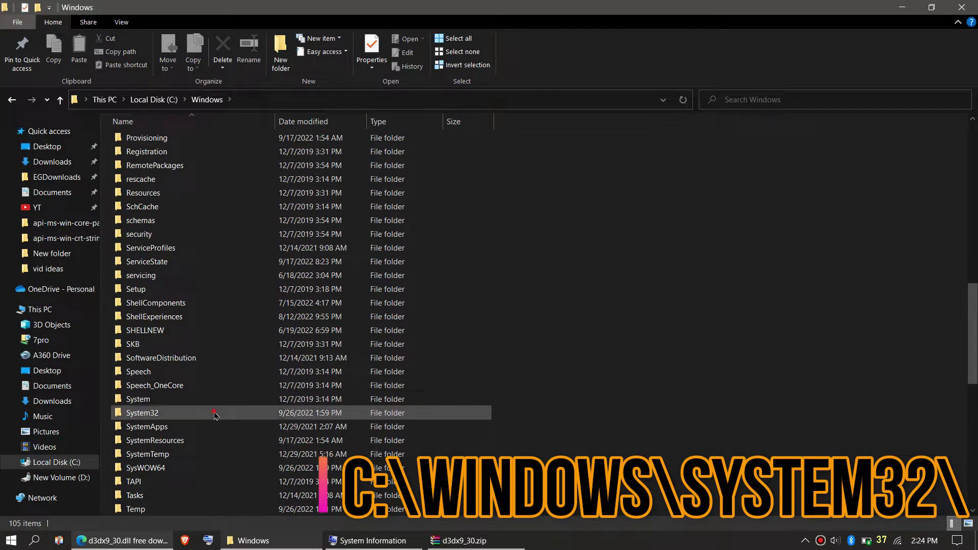
{"action": "double_click", "coordinate": [215, 415]}
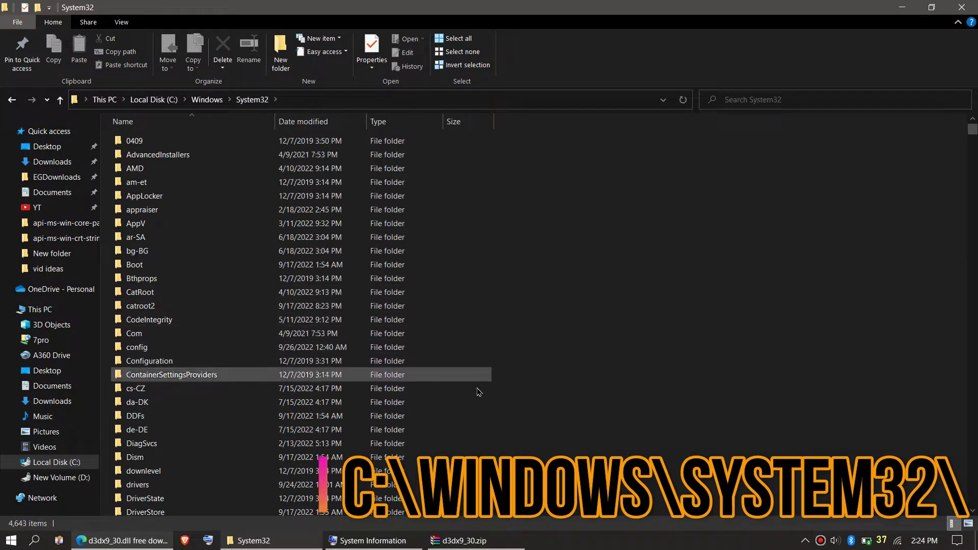
Step: Move d3dx9_30.dll from the zip archive into System32, replacing the existing file
{"action": "left_click", "coordinate": [474, 540]}
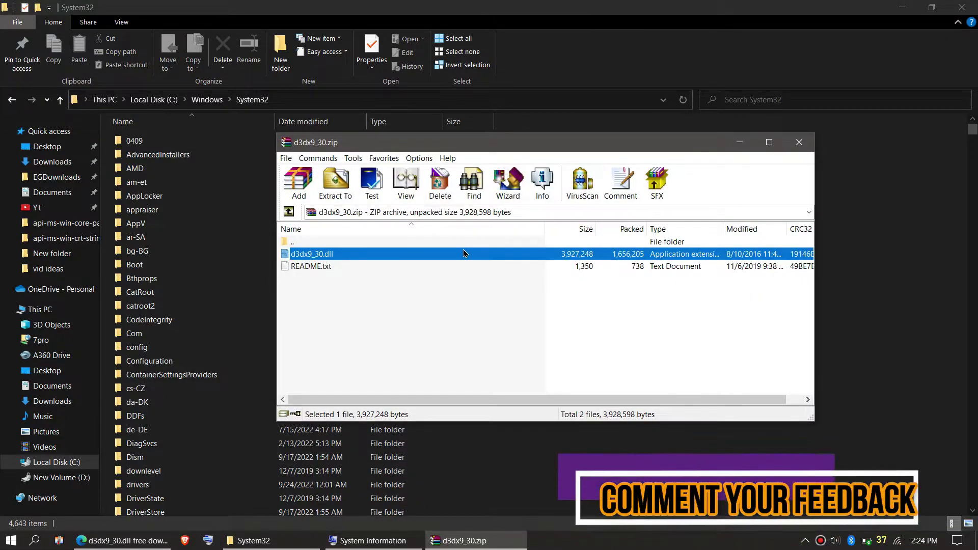
{"action": "left_click_drag", "start_coordinate": [762, 281], "coordinate": [851, 295]}
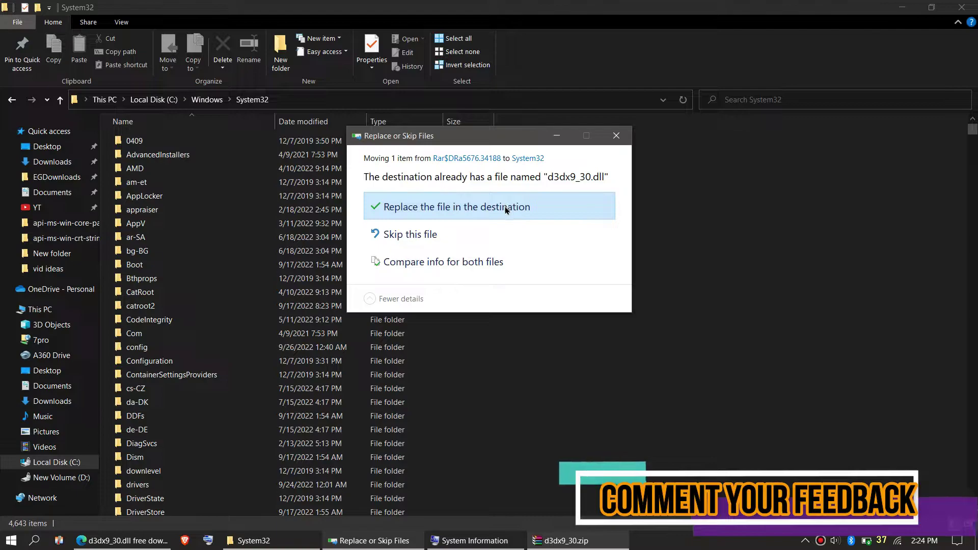
{"action": "left_click", "coordinate": [505, 210]}
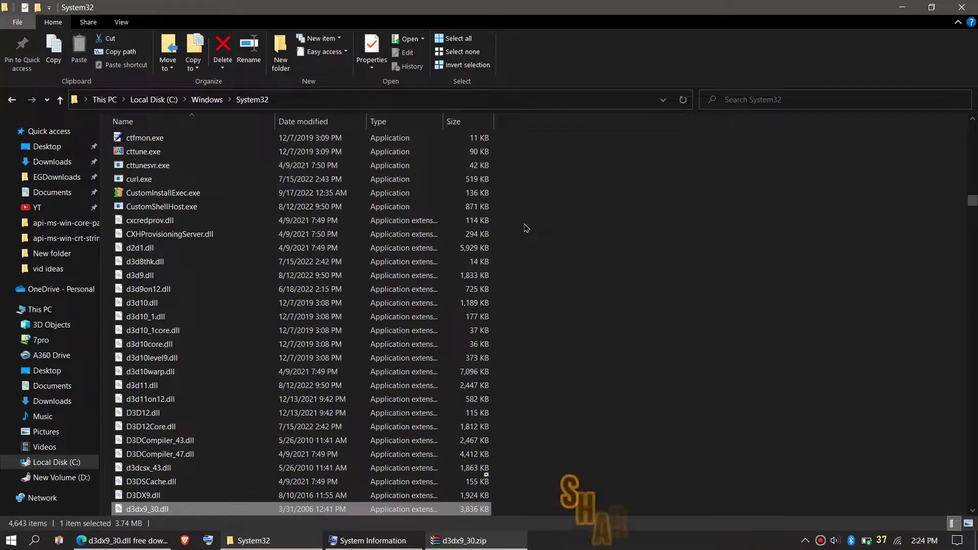
Step: Search System32 for D3DX9_30 and select the found d3dx9_30.dll to verify it
{"action": "left_click", "coordinate": [875, 100]}
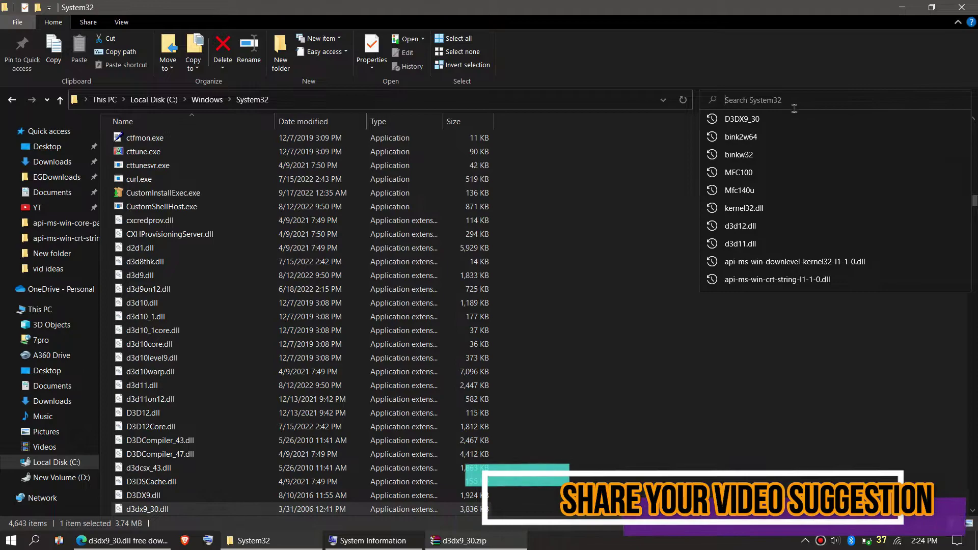
{"action": "left_click", "coordinate": [787, 118]}
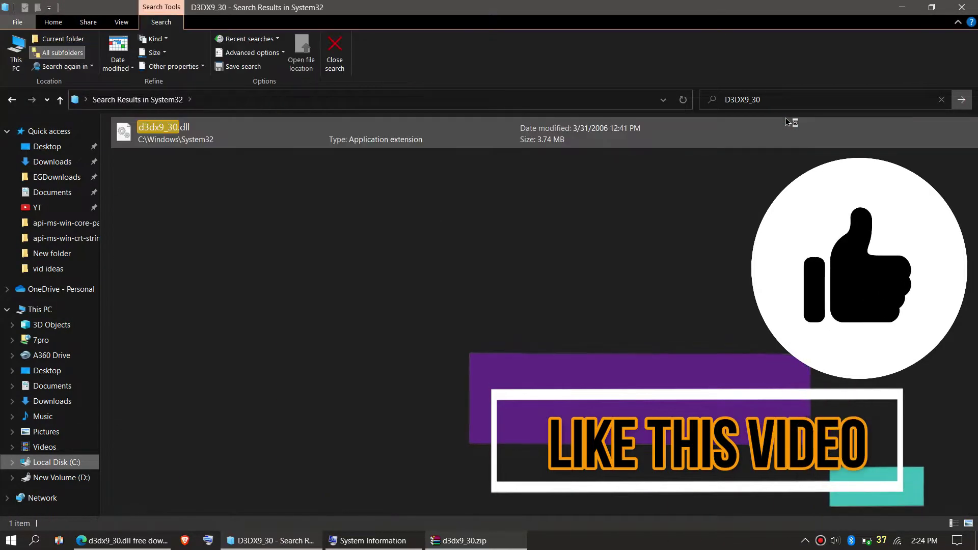
{"action": "left_click", "coordinate": [416, 134]}
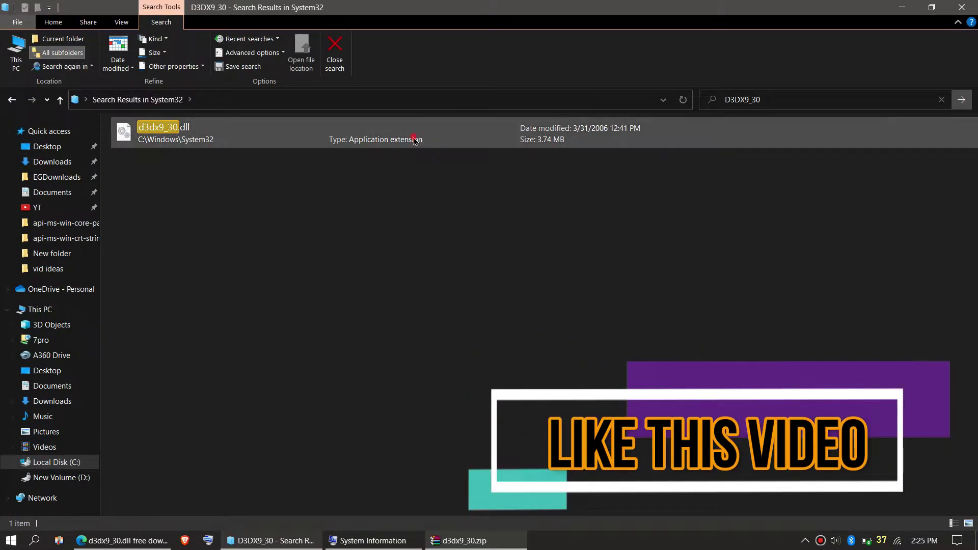
{"action": "left_click", "coordinate": [962, 7]}
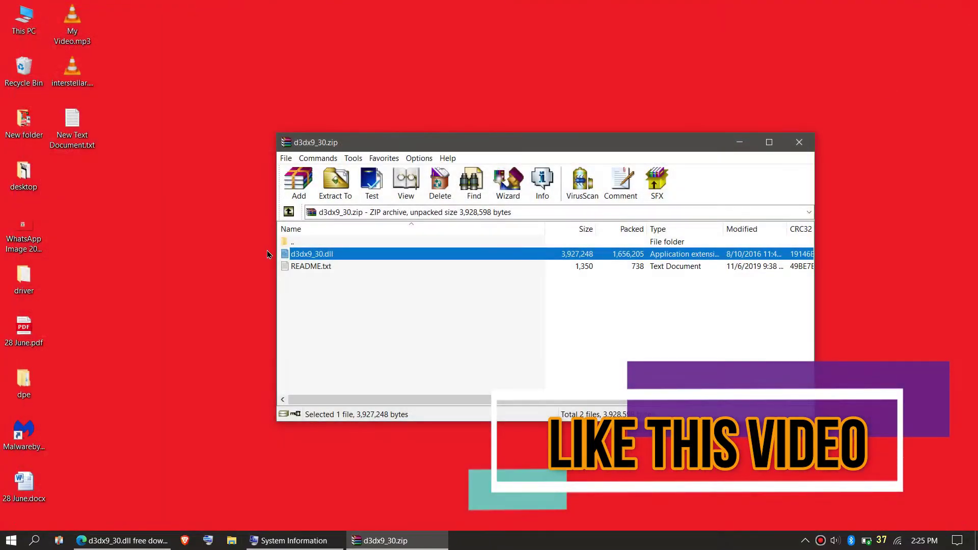
{"action": "left_click", "coordinate": [10, 540]}
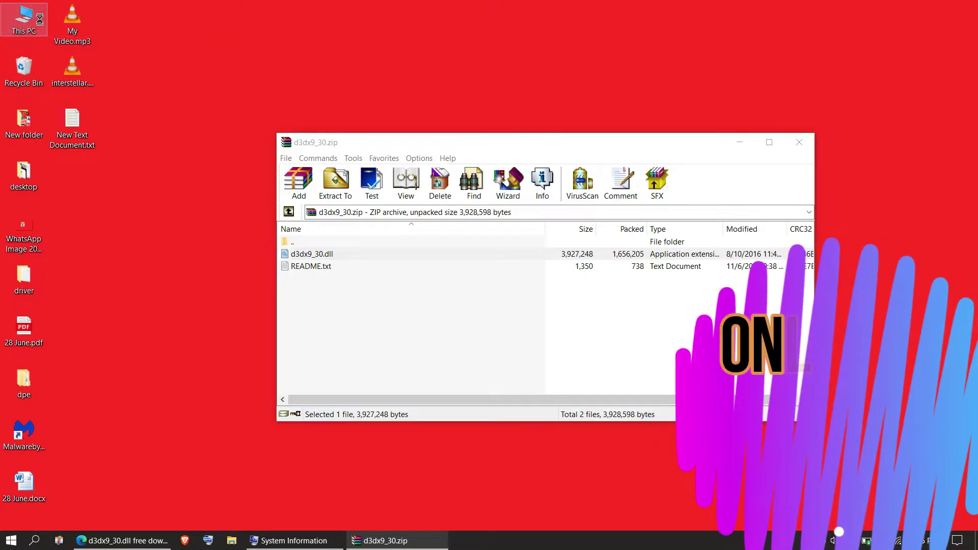
Step: Navigate from This PC through Local Disk (C:) and Windows into SysWOW64
{"action": "double_click", "coordinate": [39, 18]}
{"action": "left_click", "coordinate": [344, 238]}
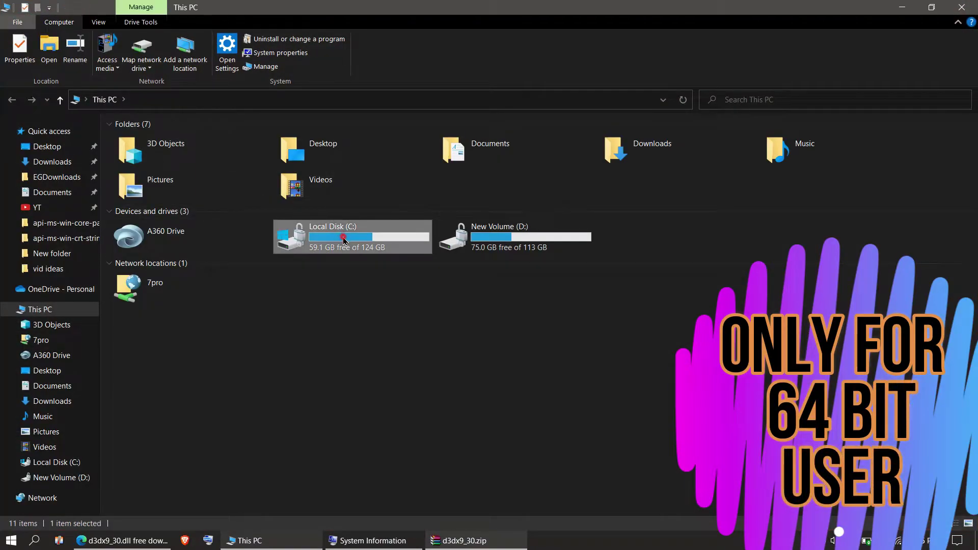
{"action": "double_click", "coordinate": [344, 239]}
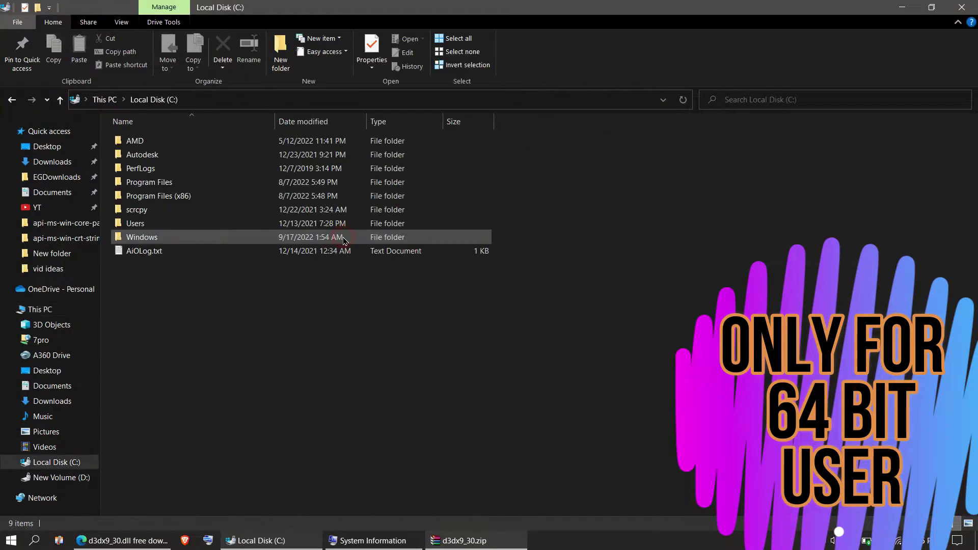
{"action": "double_click", "coordinate": [248, 239]}
{"action": "scroll", "coordinate": [252, 305], "scroll_direction": "down", "scroll_amount": 10}
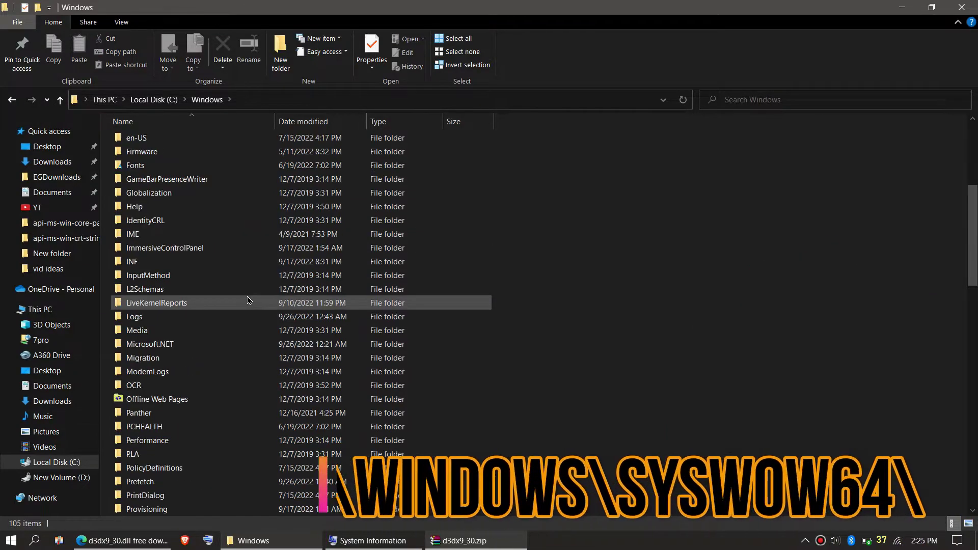
{"action": "scroll", "coordinate": [252, 314], "scroll_direction": "down", "scroll_amount": 5}
{"action": "scroll", "coordinate": [252, 317], "scroll_direction": "down", "scroll_amount": 5}
{"action": "scroll", "coordinate": [253, 321], "scroll_direction": "down", "scroll_amount": 5}
{"action": "scroll", "coordinate": [252, 328], "scroll_direction": "down", "scroll_amount": 5}
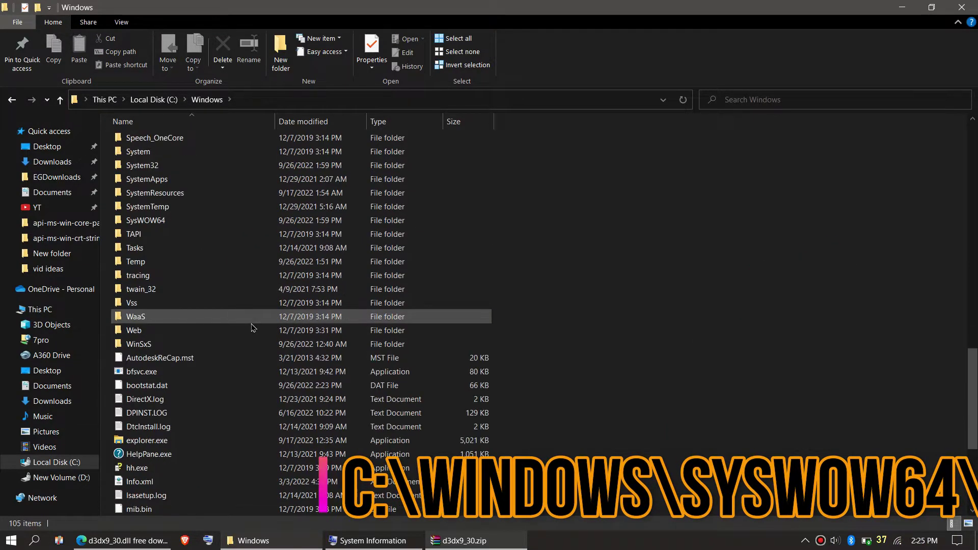
{"action": "double_click", "coordinate": [191, 220]}
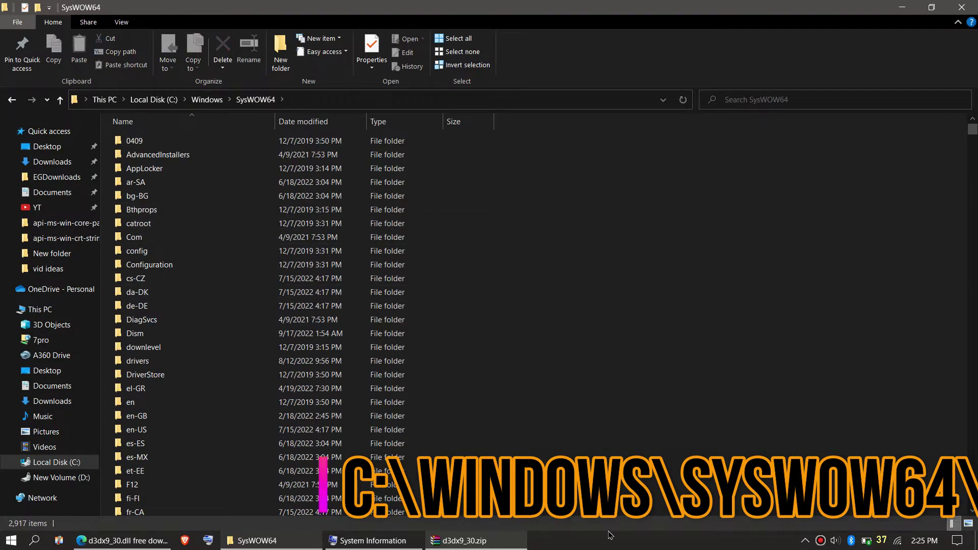
Step: Move d3dx9_30.dll from the archive into SysWOW64, replacing the old copy, and search D3DX9_30 to confirm
{"action": "left_click", "coordinate": [464, 540]}
{"action": "left_click", "coordinate": [367, 254]}
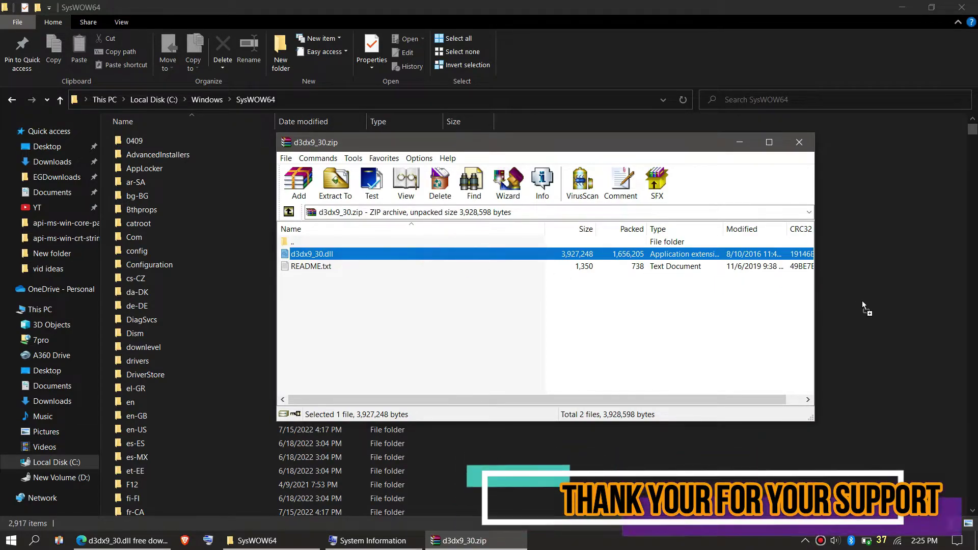
{"action": "left_click_drag", "start_coordinate": [792, 290], "coordinate": [867, 306]}
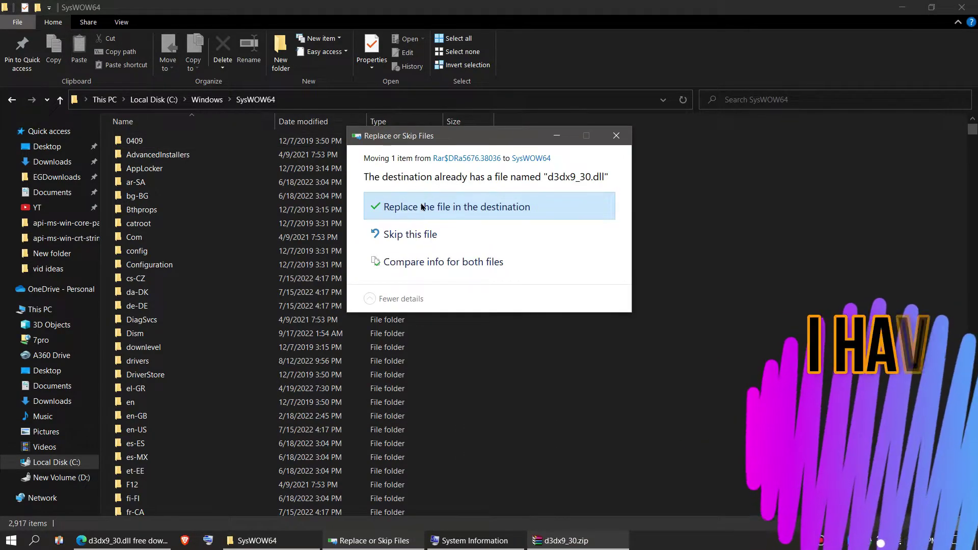
{"action": "left_click", "coordinate": [457, 206]}
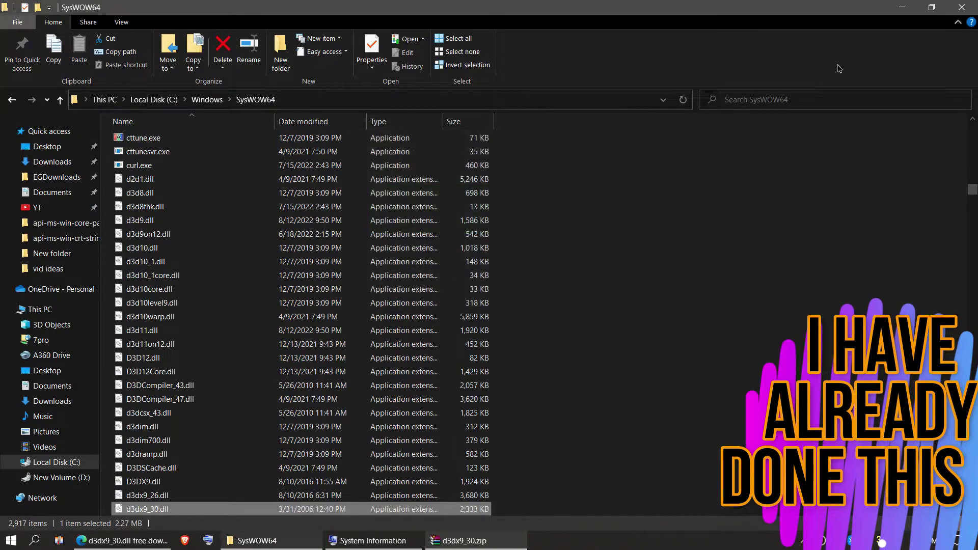
{"action": "left_click", "coordinate": [823, 99]}
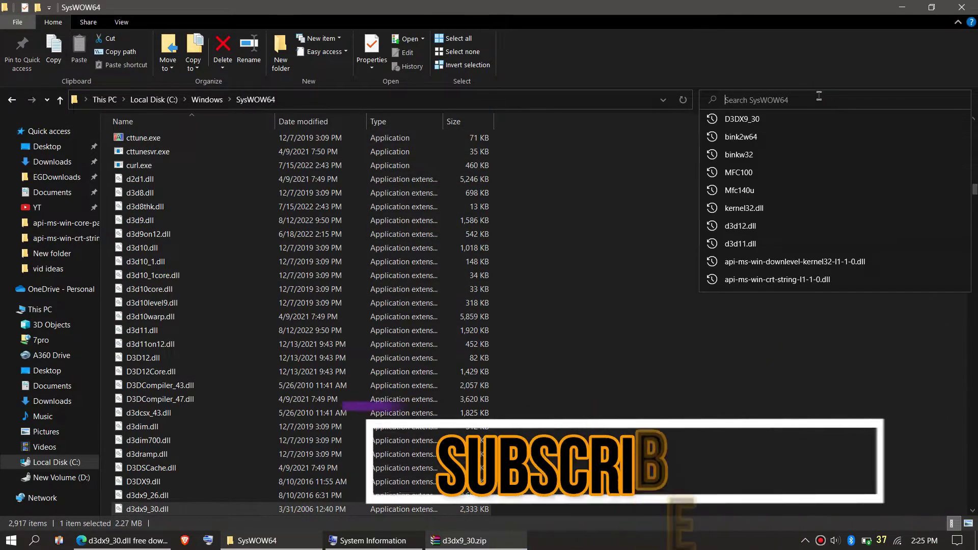
{"action": "left_click", "coordinate": [741, 118]}
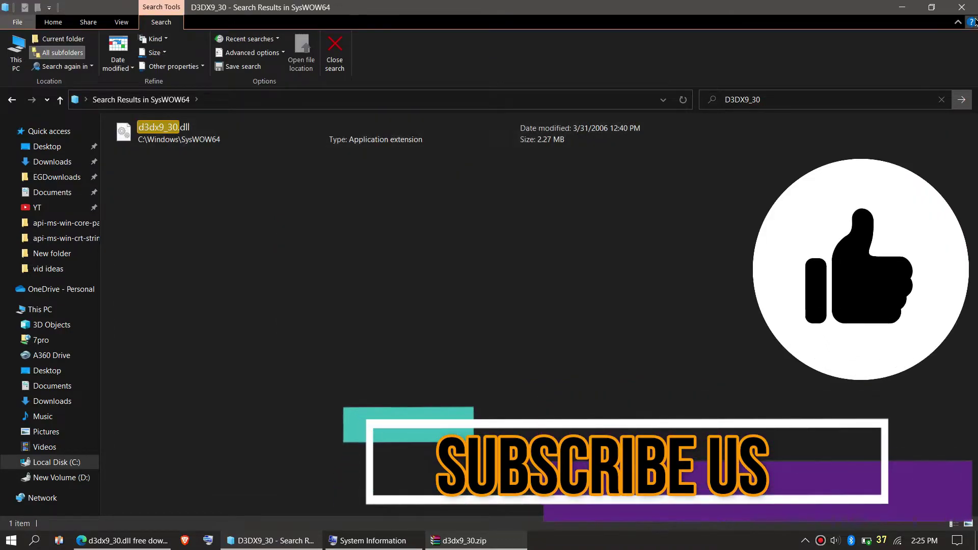
Step: Close the SysWOW64 search window and bring up the Start menu power options
{"action": "left_click", "coordinate": [961, 6]}
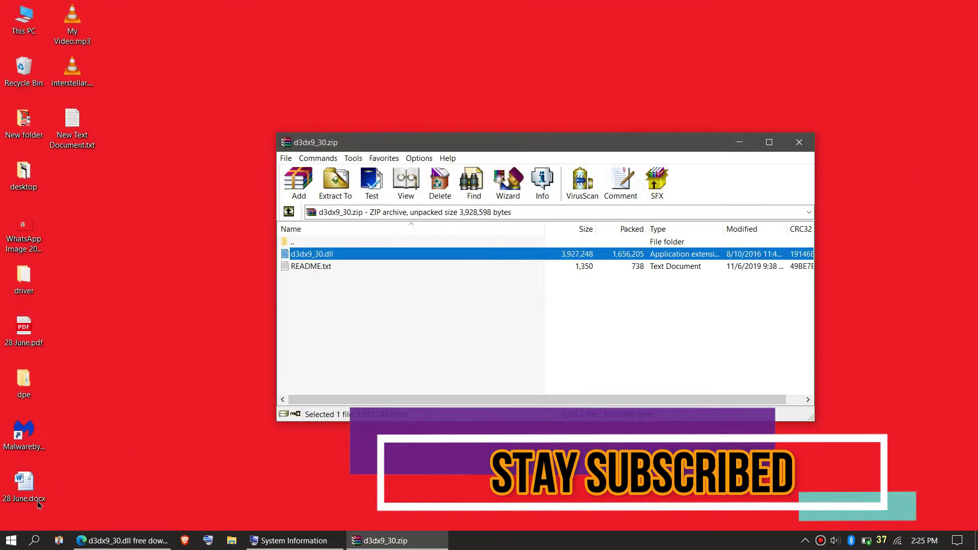
{"action": "left_click", "coordinate": [11, 541]}
{"action": "left_click", "coordinate": [15, 518]}
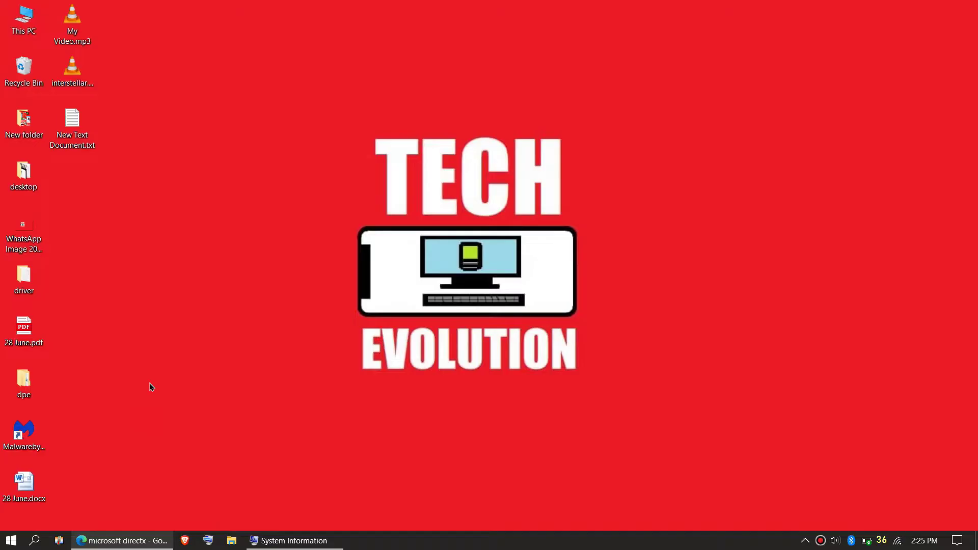
Step: Open Microsoft's DirectX End-User Runtime Web Installer page and start the dxwebsetup.exe download
{"action": "left_click", "coordinate": [122, 540]}
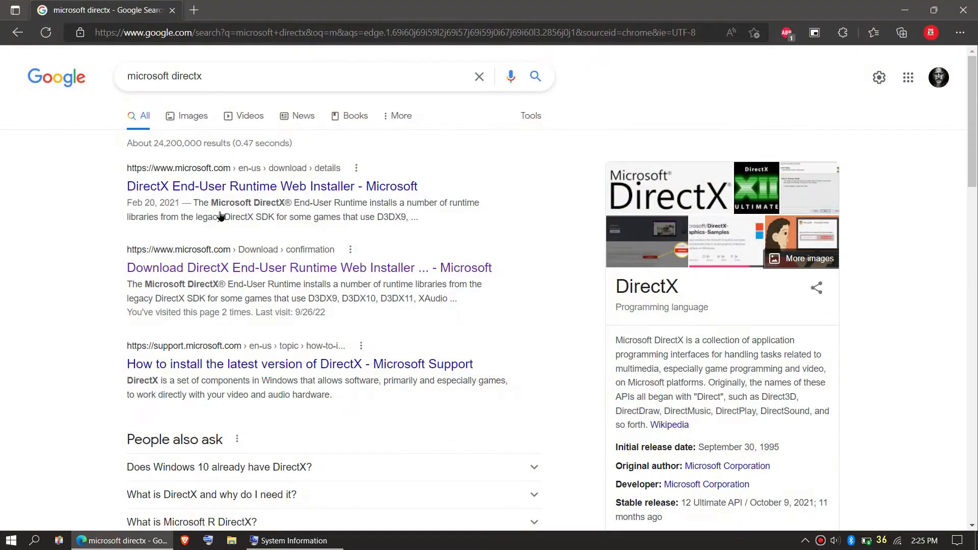
{"action": "left_click", "coordinate": [268, 187]}
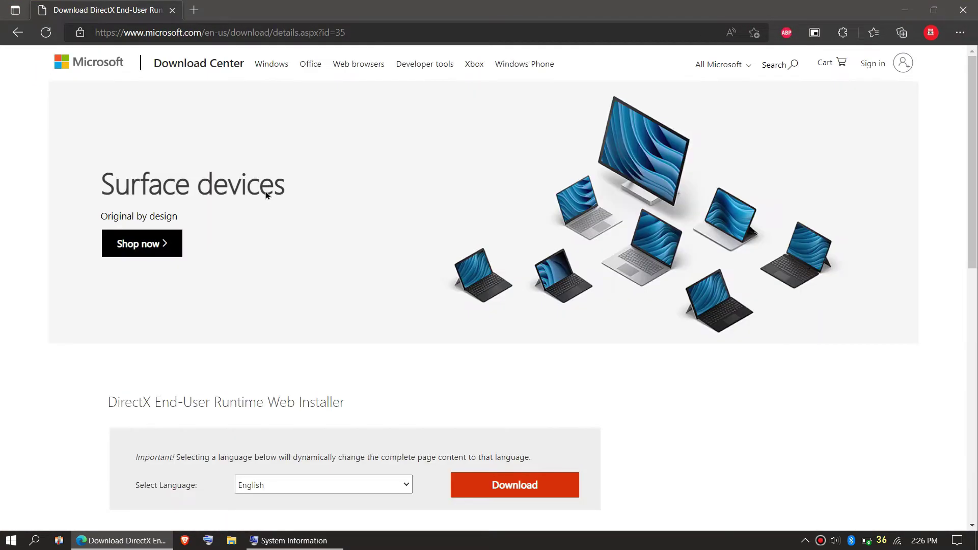
{"action": "scroll", "coordinate": [304, 282], "scroll_direction": "down", "scroll_amount": 2}
{"action": "scroll", "coordinate": [306, 282], "scroll_direction": "down", "scroll_amount": 1}
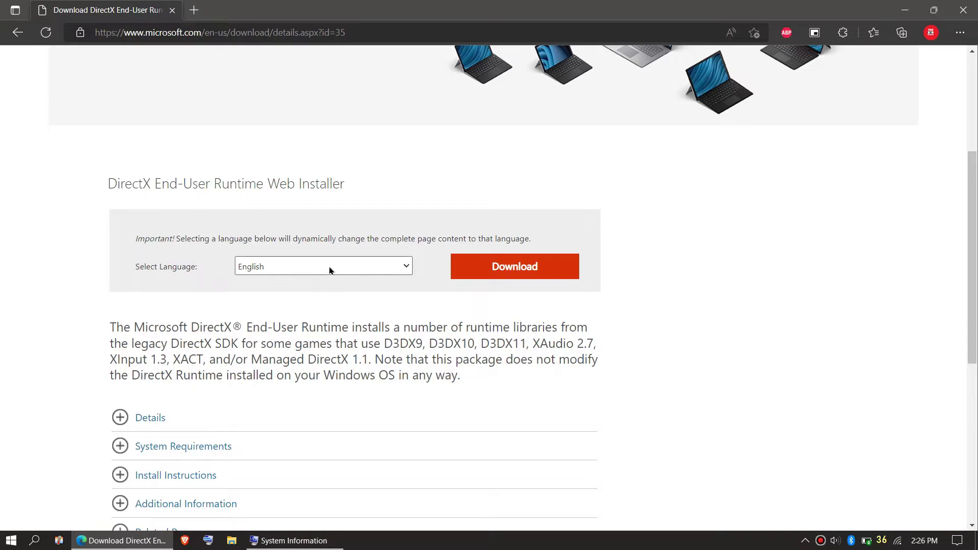
{"action": "left_click", "coordinate": [509, 269]}
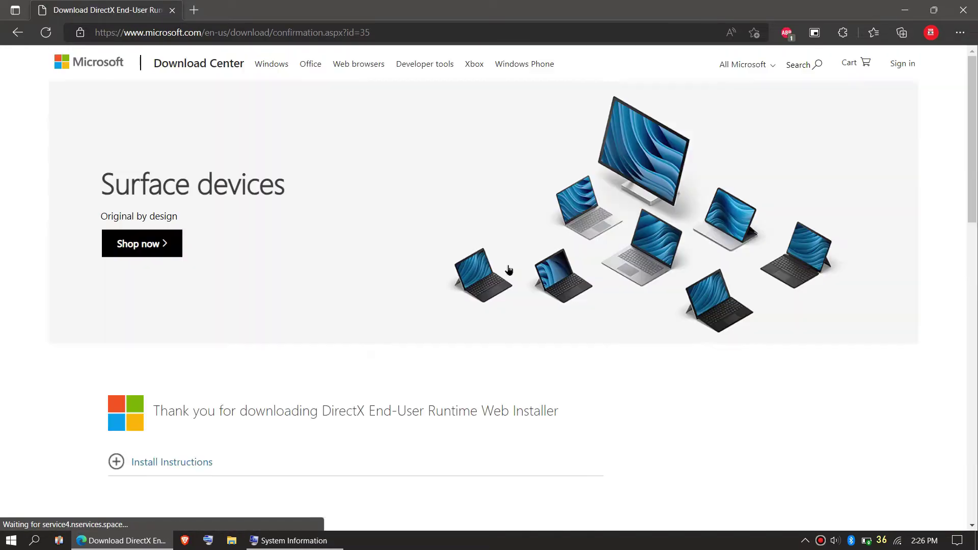
{"action": "scroll", "coordinate": [499, 275], "scroll_direction": "down", "scroll_amount": 3}
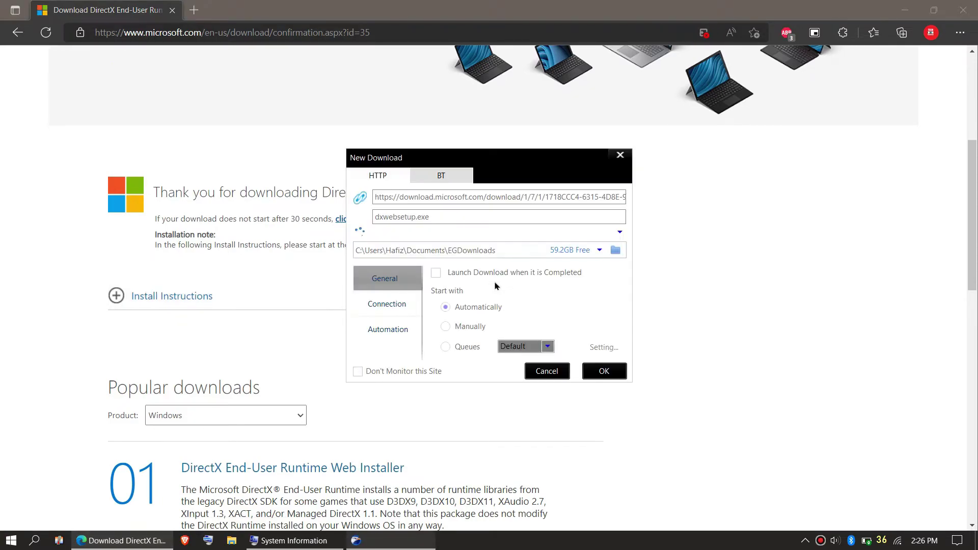
Step: Select the exe extension in the dxwebsetup(3).exe file name field
{"action": "double_click", "coordinate": [420, 216]}
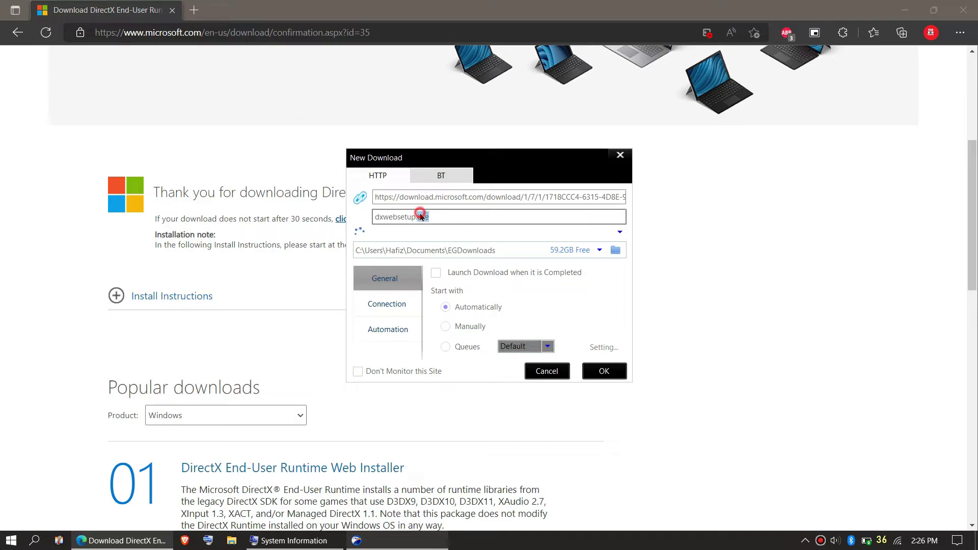